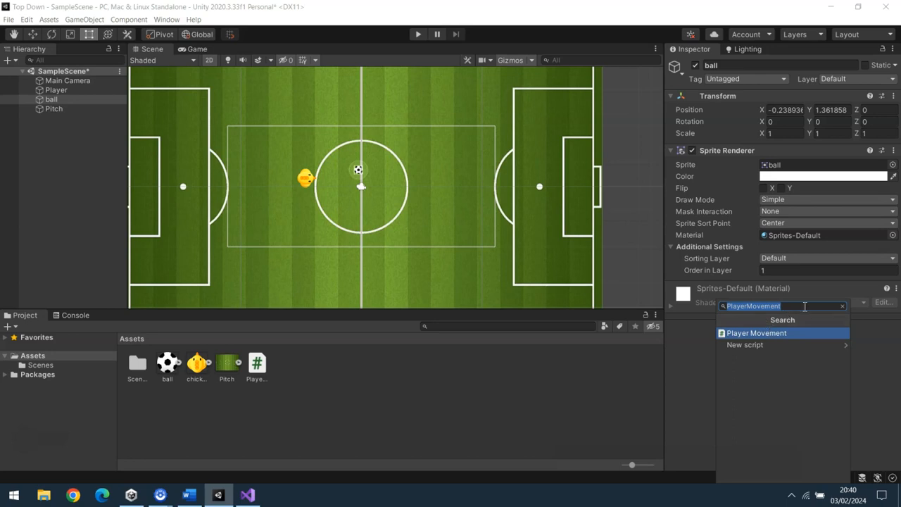
Add a Rigidbody 2D component from the Physics 2D category to the ball.
left_click(842, 307)
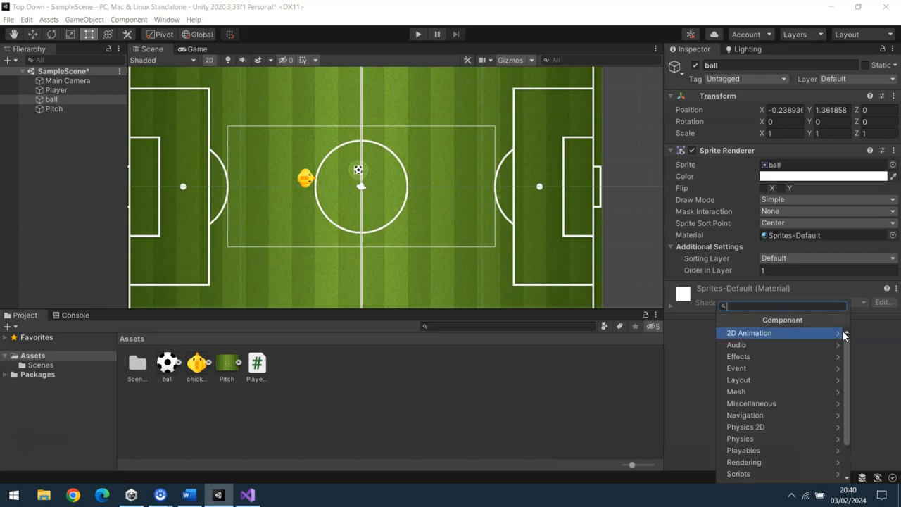
scroll(849, 362, "down", 2)
scroll(849, 362, "down", 1)
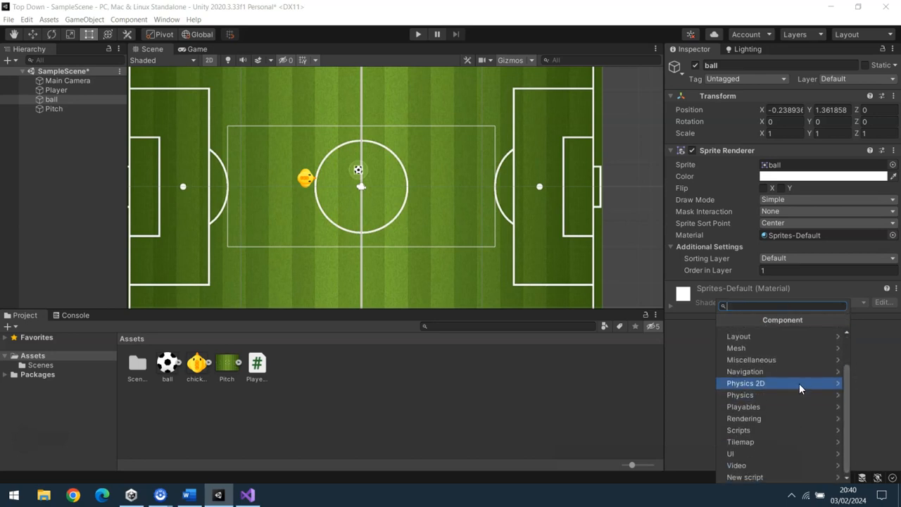
left_click(799, 383)
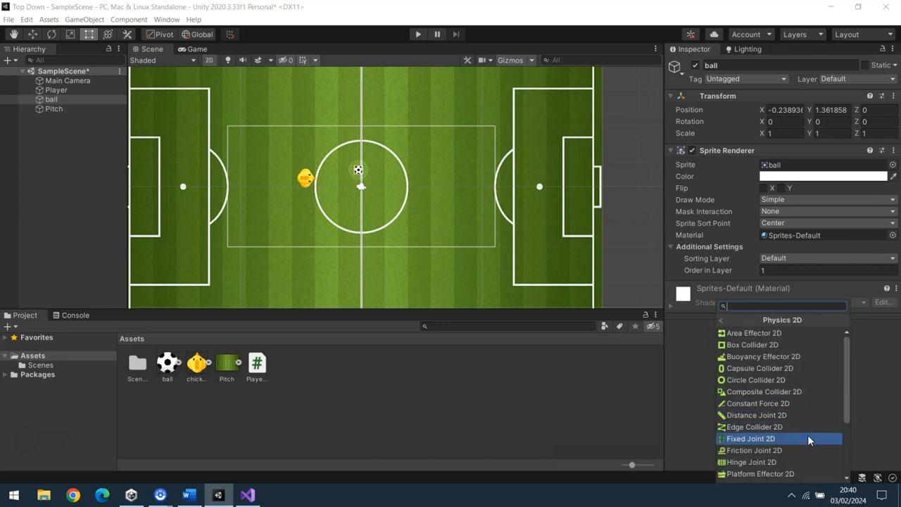
left_click_drag(846, 383, 853, 435)
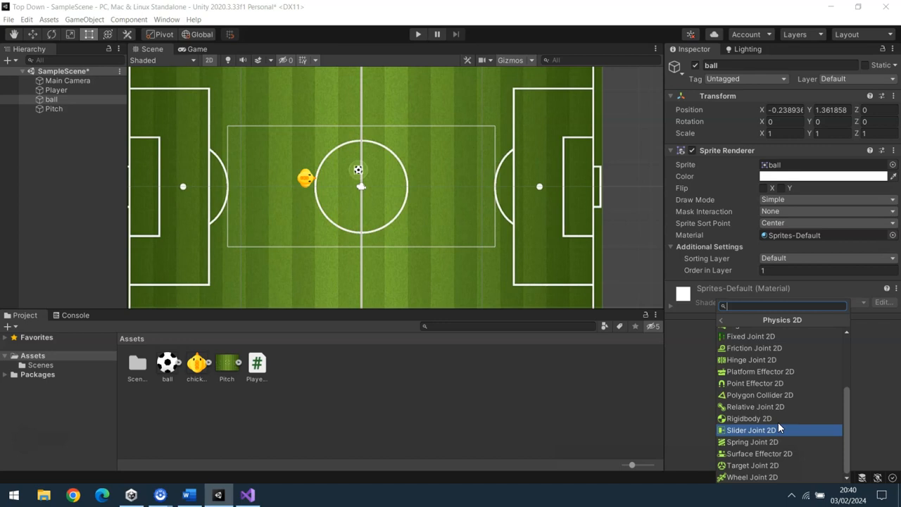
left_click(749, 418)
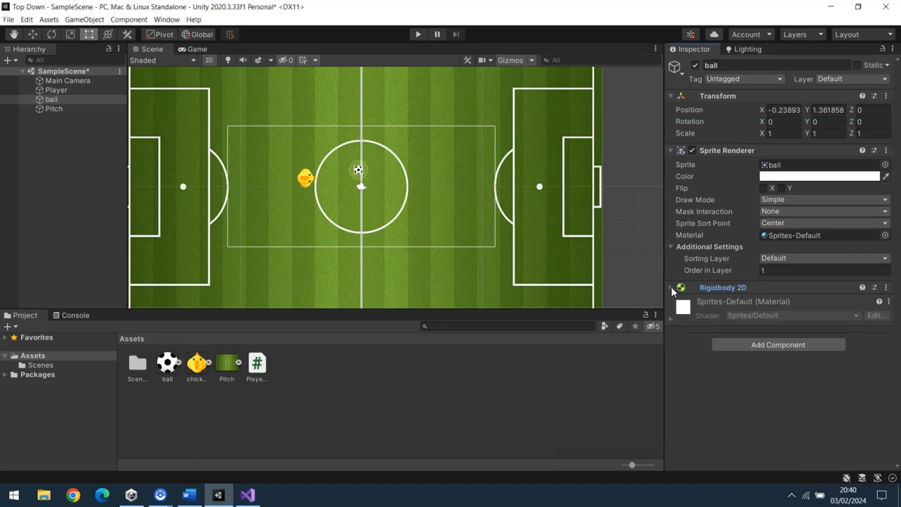
Set the gravity scale of the ball's Rigidbody 2D to 0 and collapse the component.
left_click(766, 383)
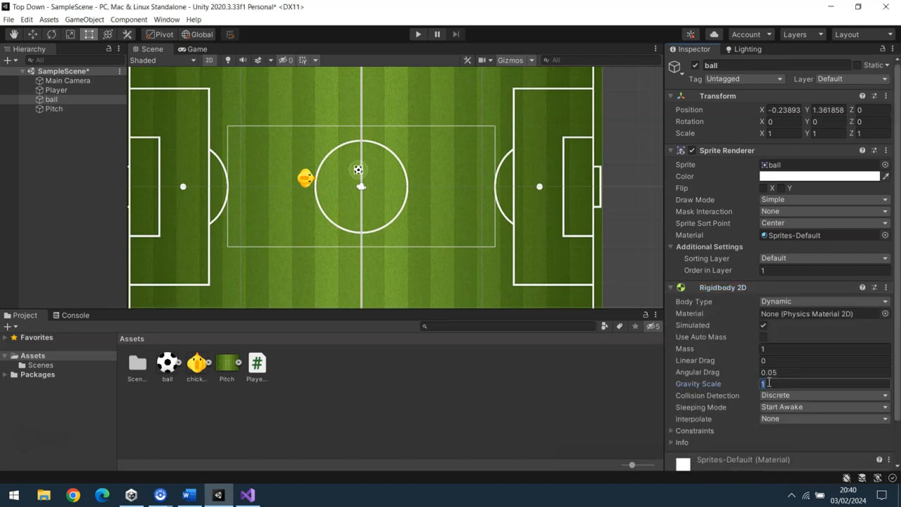
type("0")
left_click(671, 287)
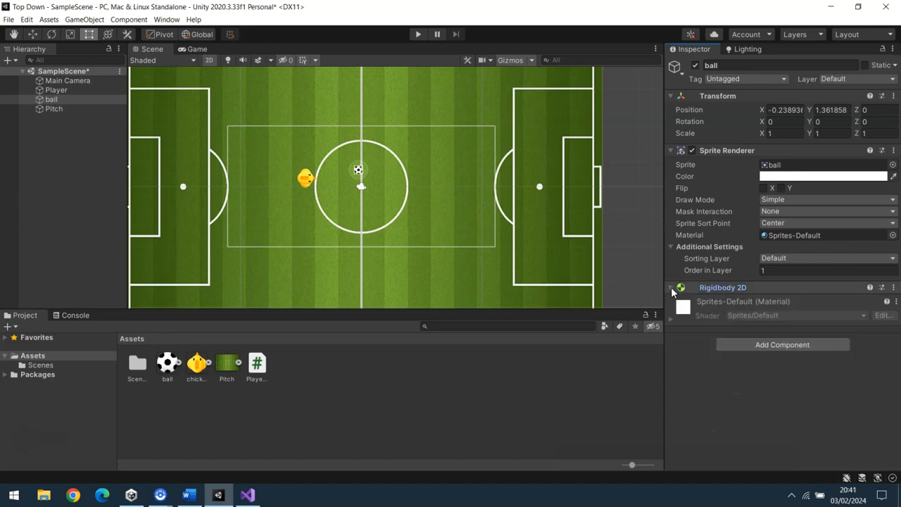
Add a Circle Collider 2D to the ball and select the chicken player in the scene.
left_click(769, 343)
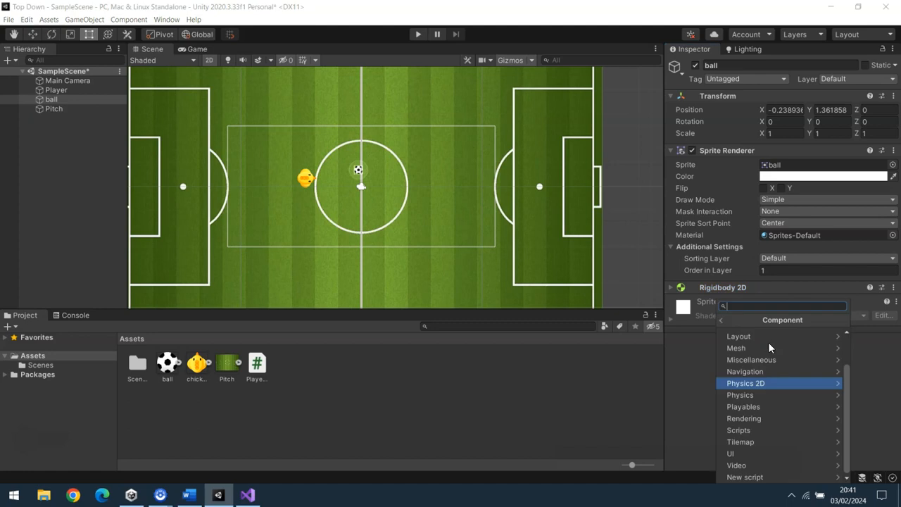
left_click(789, 383)
left_click_drag(843, 408, 841, 361)
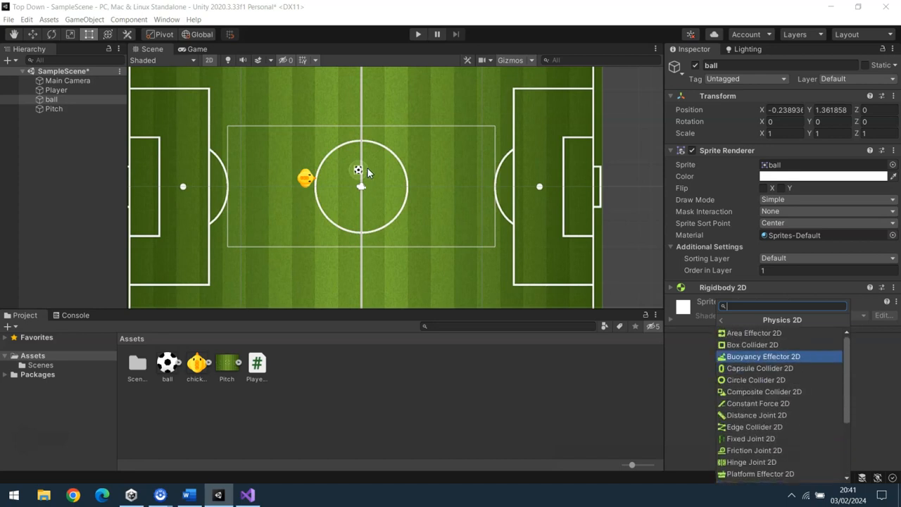
left_click(771, 378)
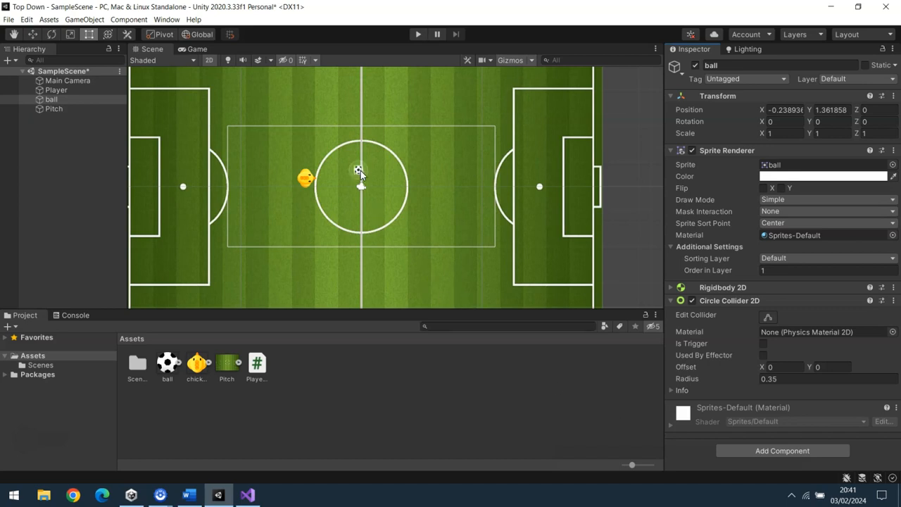
left_click(779, 380)
left_click(305, 180)
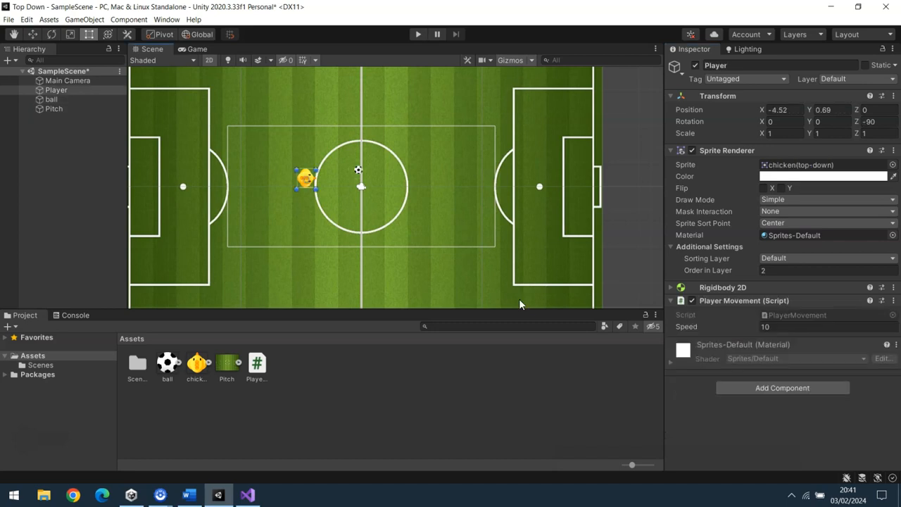
Try a Polygon Collider 2D on the player and remove that component again.
left_click(768, 387)
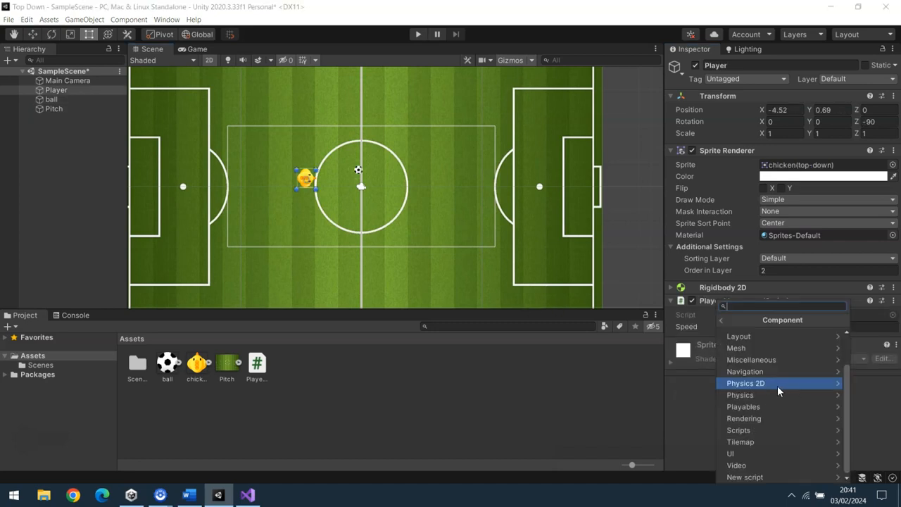
left_click(777, 386)
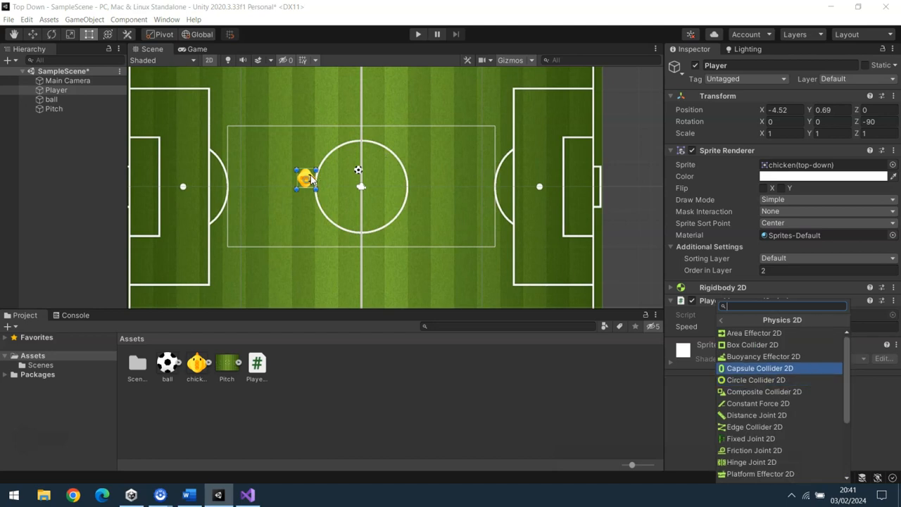
left_click_drag(849, 365, 848, 419)
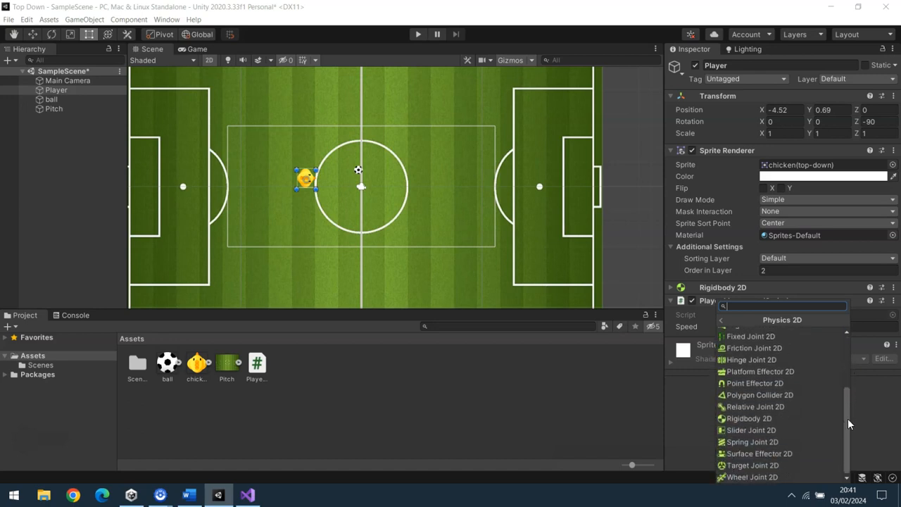
left_click(775, 396)
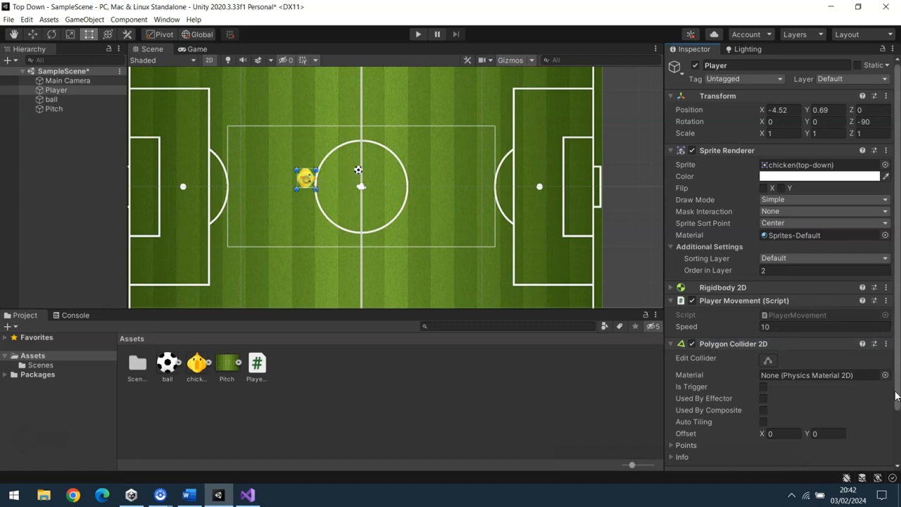
left_click(886, 345)
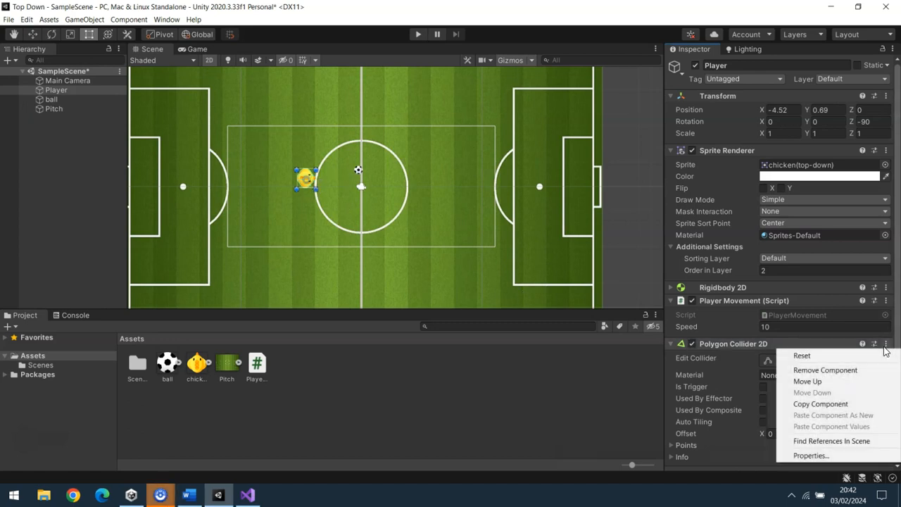
left_click(854, 372)
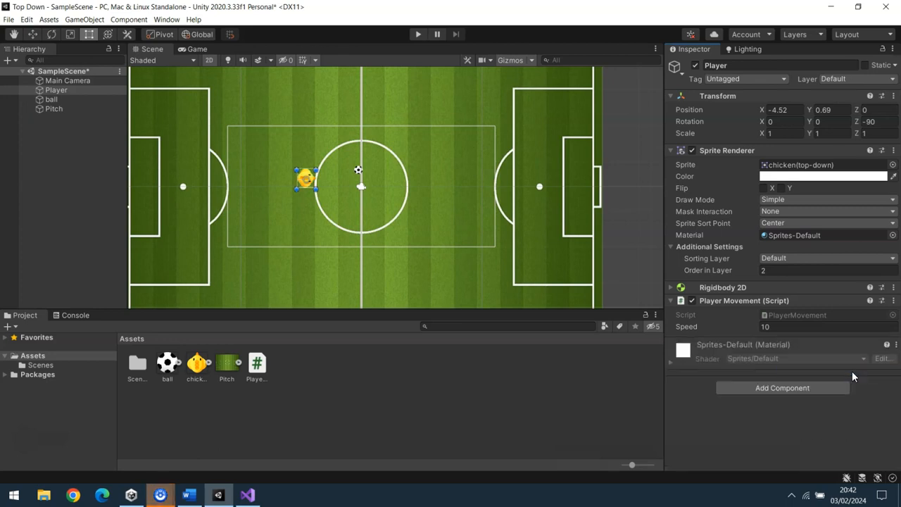
Add a Circle Collider 2D component to the player.
left_click(766, 383)
left_click(775, 382)
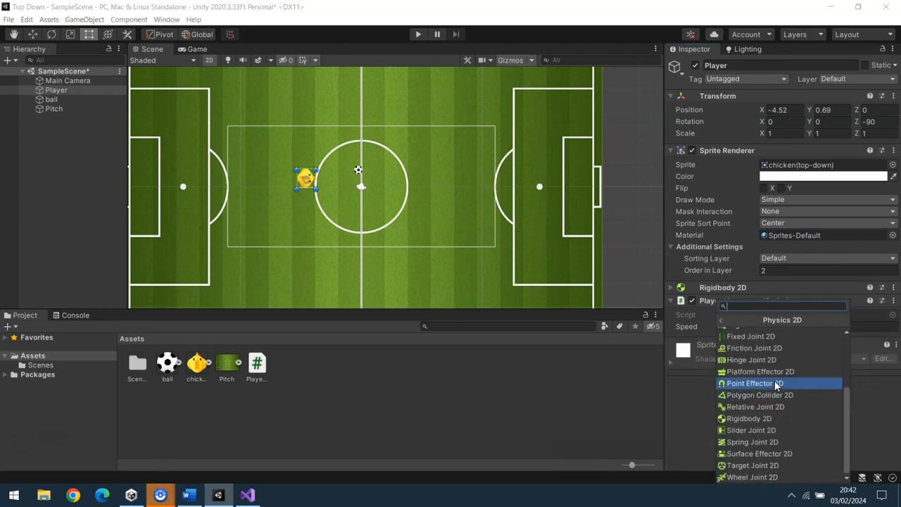
left_click_drag(846, 395, 844, 354)
left_click(801, 362)
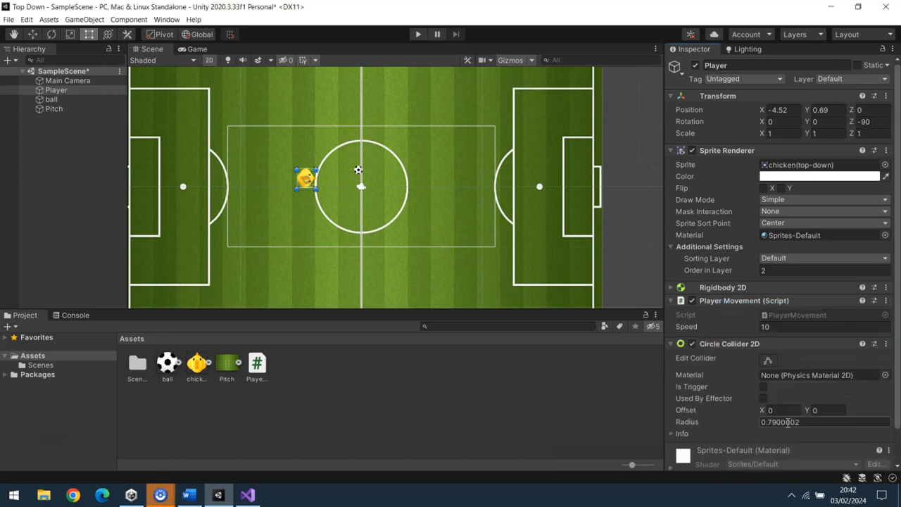
Set the radius of the player's Circle Collider 2D to 0.55.
mouse_move(695, 425)
left_mouse_down()
mouse_move(750, 423)
mouse_move(315, 146)
mouse_move(312, 202)
mouse_move(620, 374)
mouse_move(336, 169)
mouse_move(294, 186)
mouse_move(760, 479)
mouse_move(680, 423)
left_mouse_up()
type("5.3")
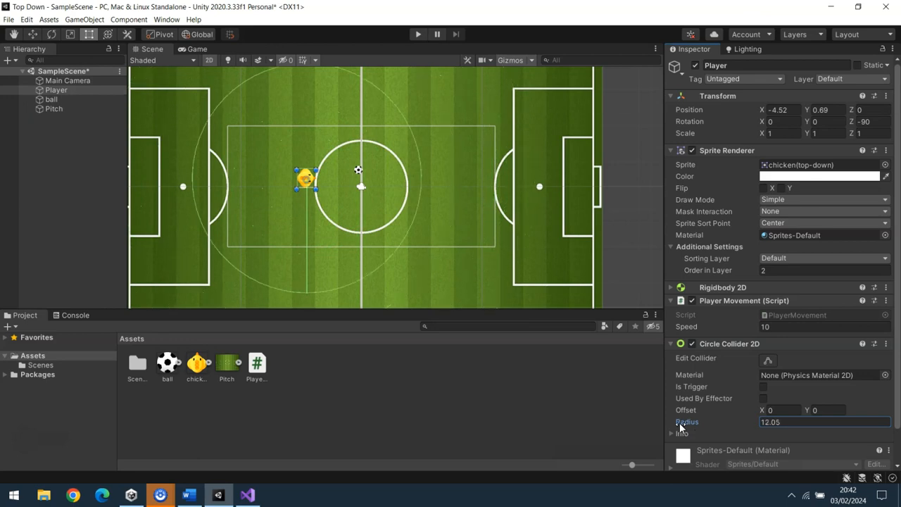
key("BackSpace")
key("BackSpace")
key("BackSpace")
type("0.58")
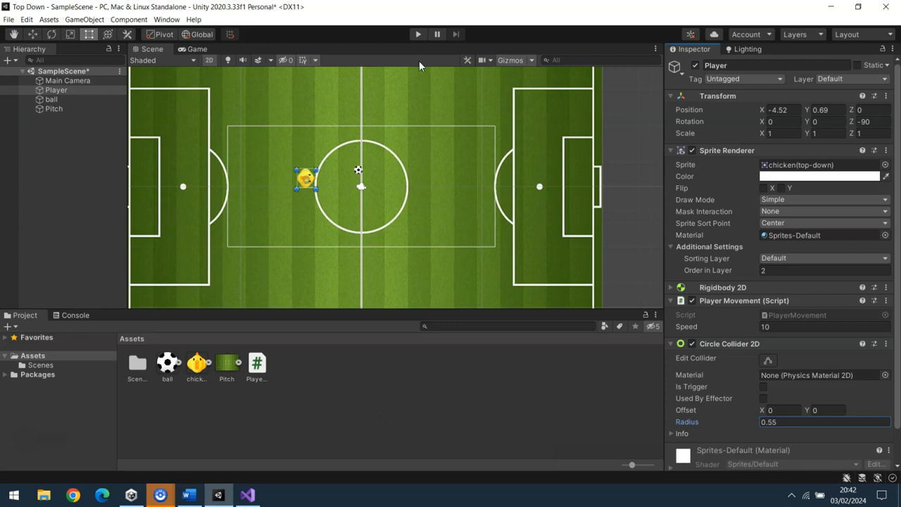
Run the game, steer the chicken into the ball to test the collision, and stop the game.
left_click(420, 34)
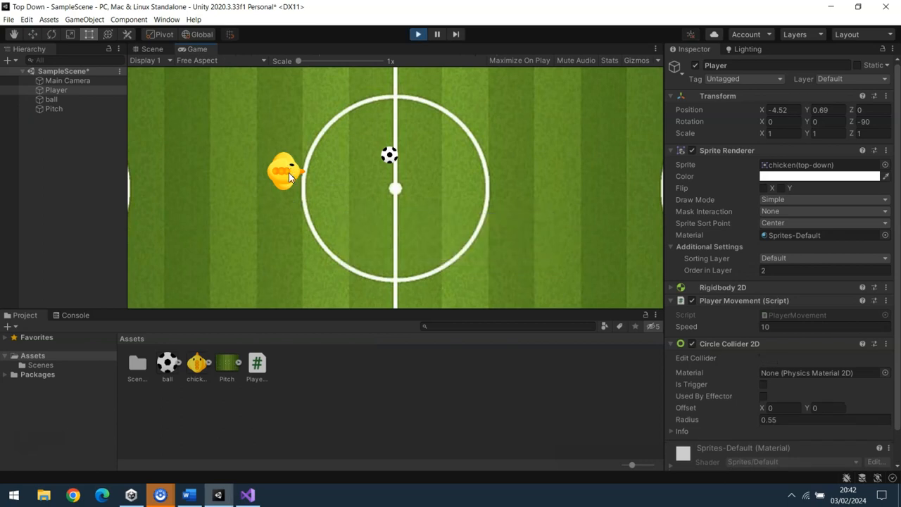
key("Left")
key("Up")
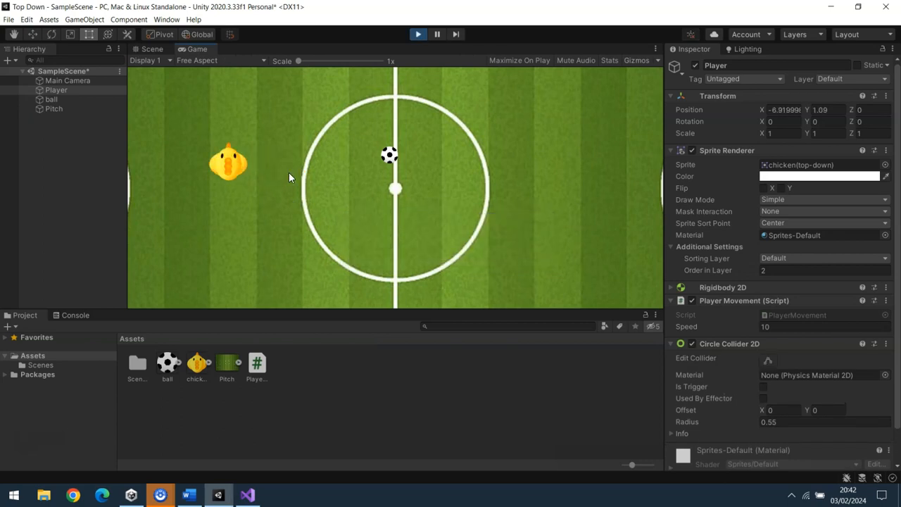
key("Right")
key("Right")
key("Right")
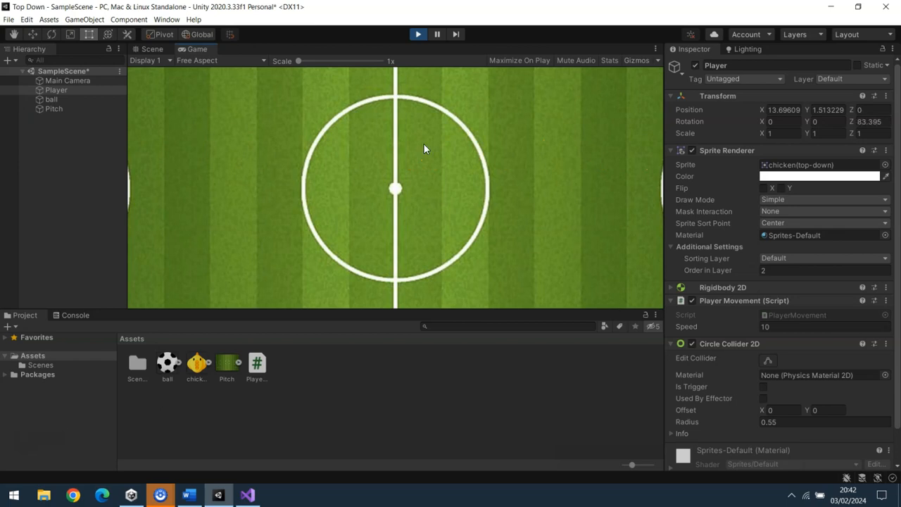
left_click(418, 35)
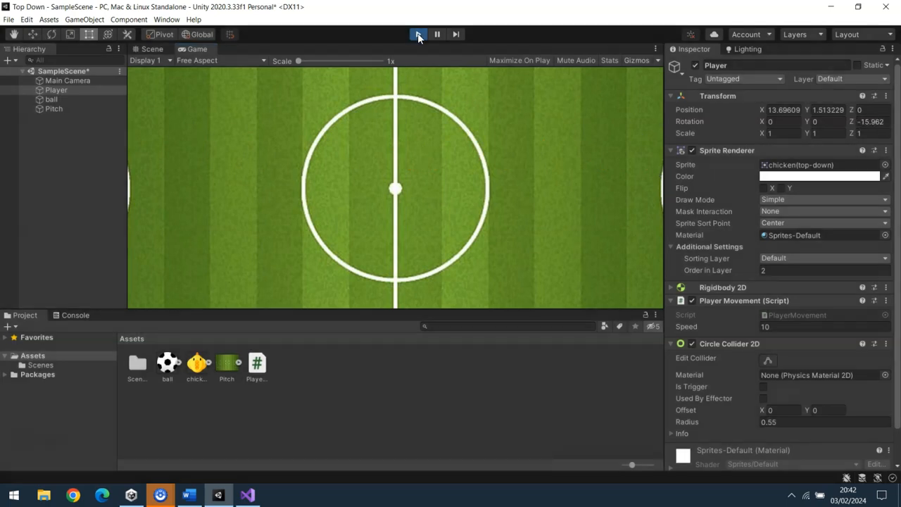
Set the ball's Rigidbody 2D linear drag to 1, angular drag to 1 and mass to 2.
left_click(359, 172)
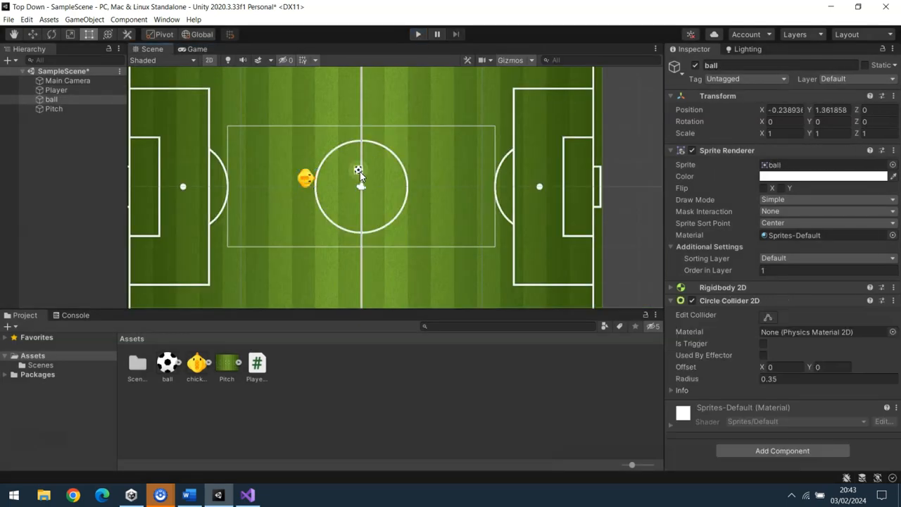
left_click(677, 289)
left_click(777, 361)
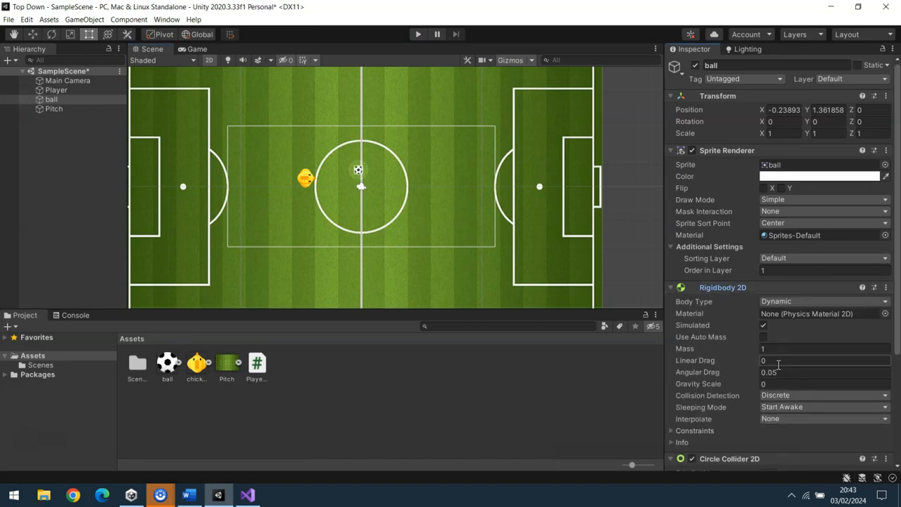
left_click(764, 361)
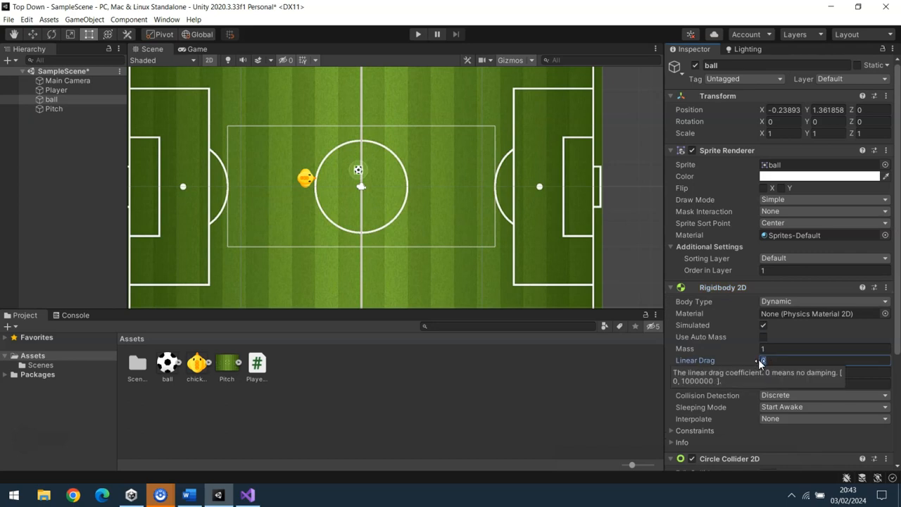
type("1")
key("Tab")
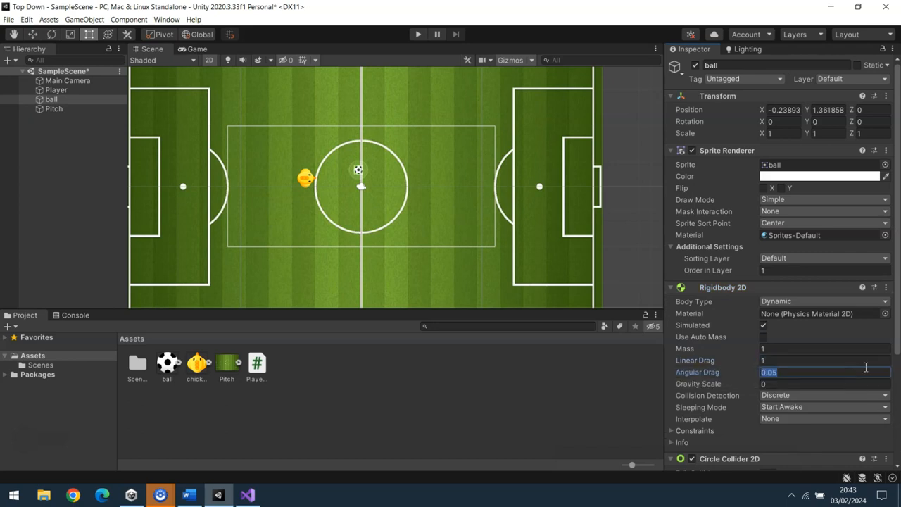
type("1")
key("shift+Tab")
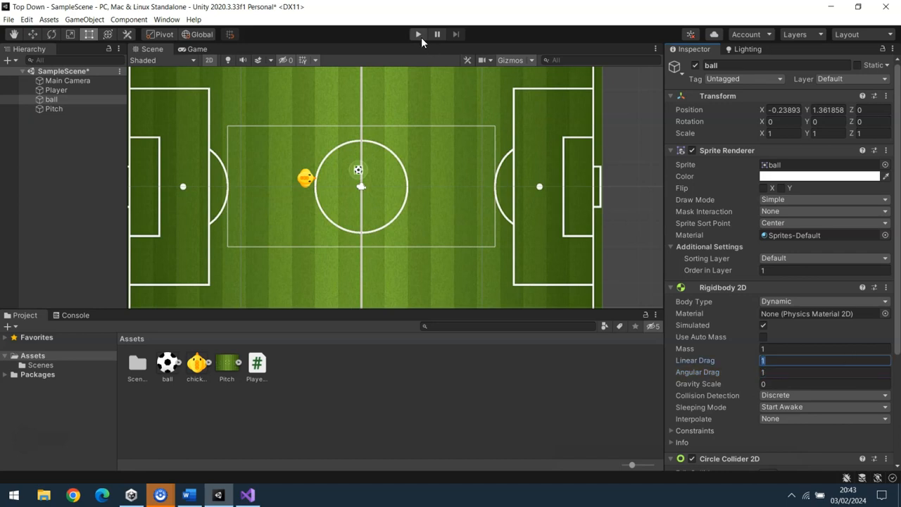
left_click(772, 348)
type("2")
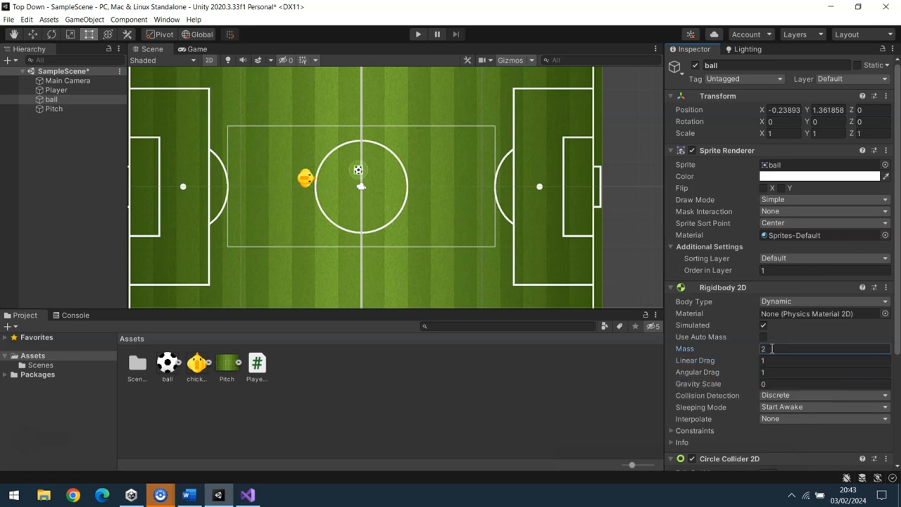
Run the game, push the ball around the pitch with the chicken to test the new drag and mass, and stop the game.
left_click(418, 34)
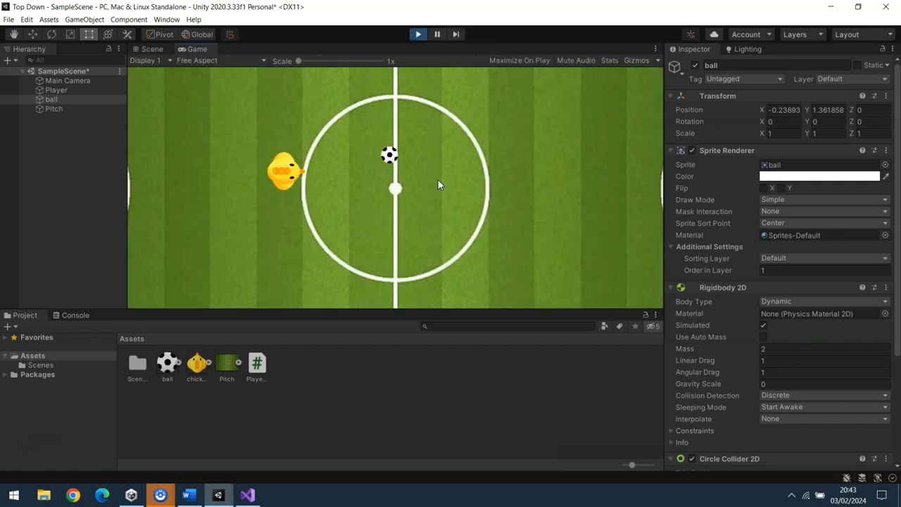
key("Up")
key("Up")
key("Down")
key("Down")
key("Right")
key("Right")
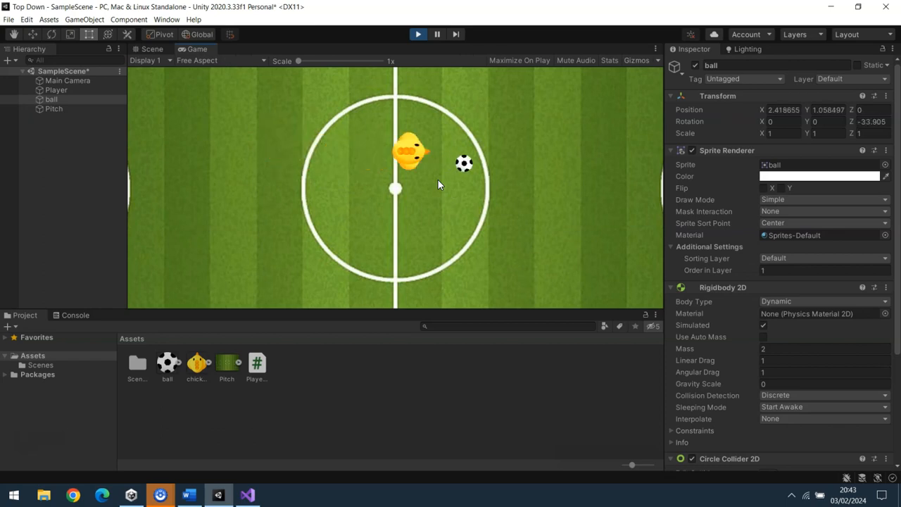
key("Left")
key("Right")
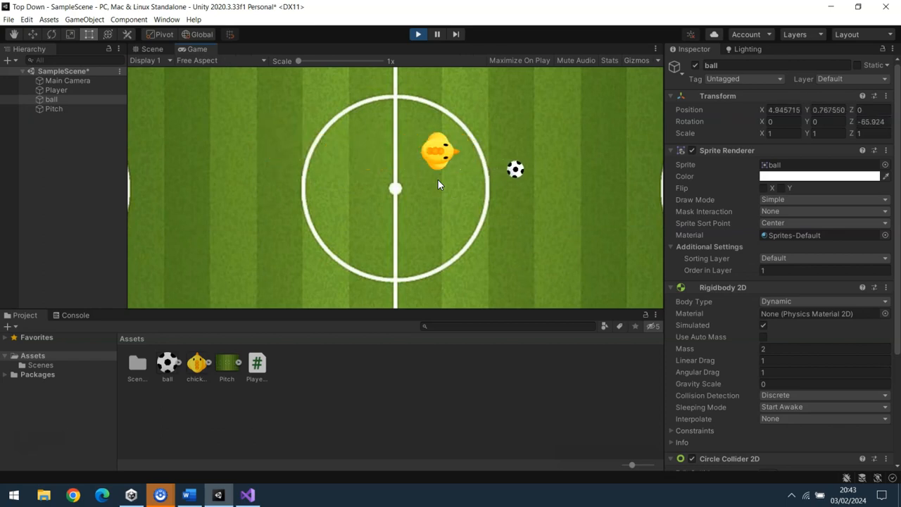
key("Down")
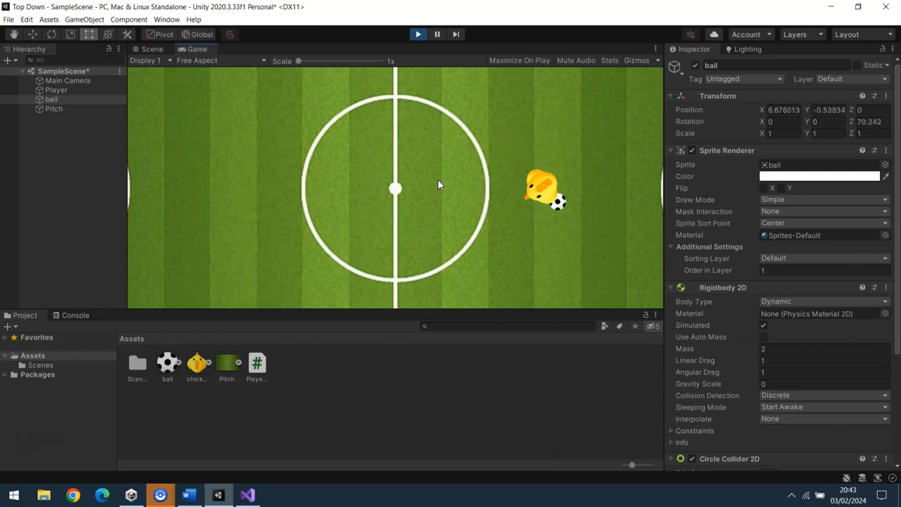
key("Down")
key("Right")
key("Up")
key("Up")
key("Right")
key("Up")
key("Left")
key("Up")
key("Left")
key("Left")
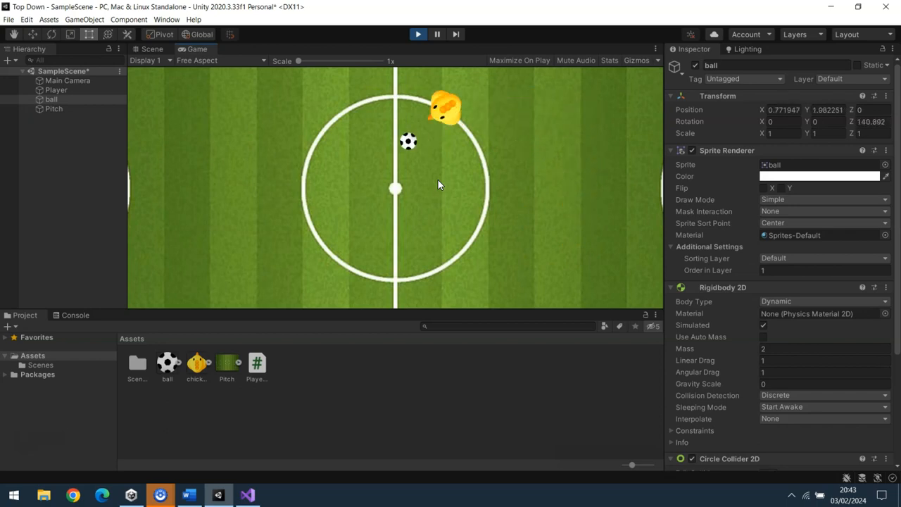
left_click(419, 34)
Freeze the Z rotation in the constraints of the player's Rigidbody 2D.
left_click(307, 176)
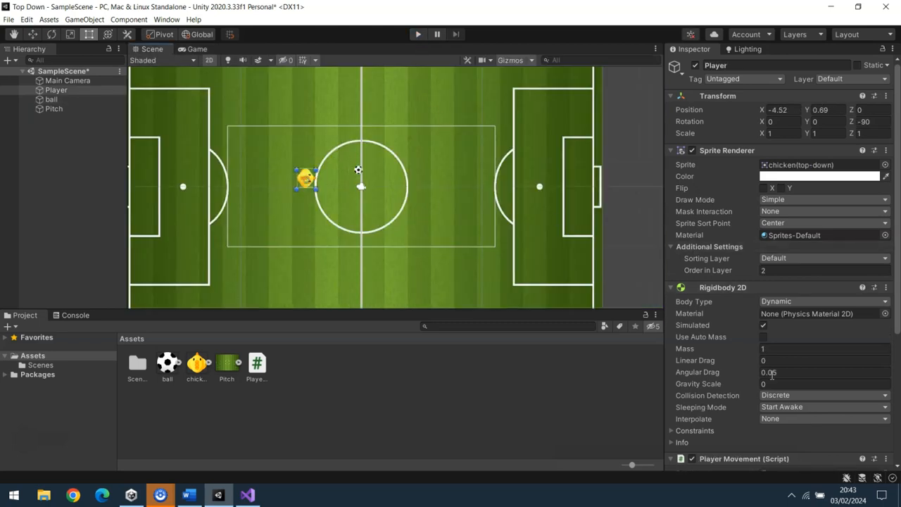
scroll(894, 267, "down", 3)
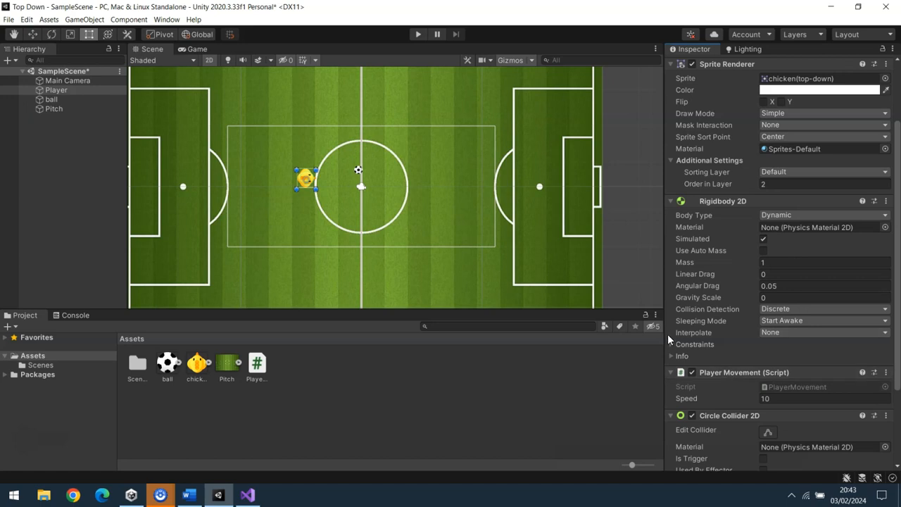
left_click(670, 345)
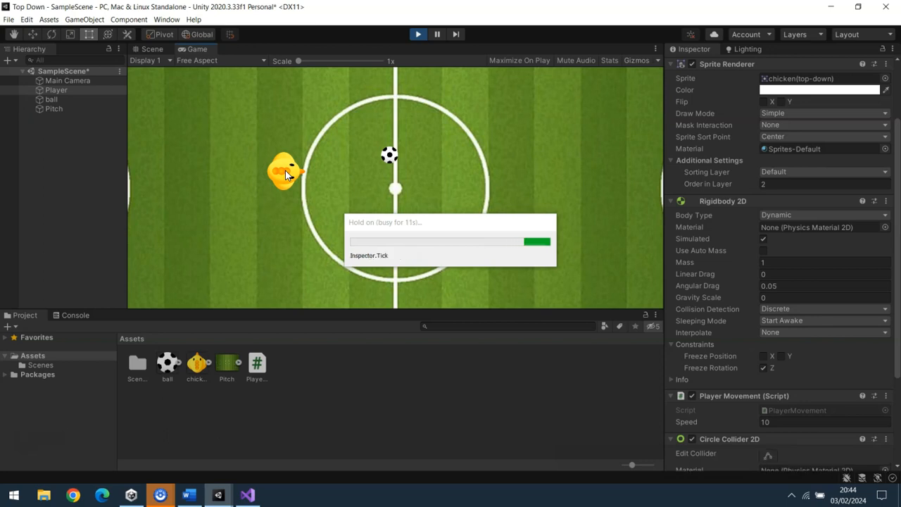
Playtest the frozen rotation by steering the chicken into the ball from several directions, and end play mode.
key("Right")
key("Up")
key("Right")
key("Down")
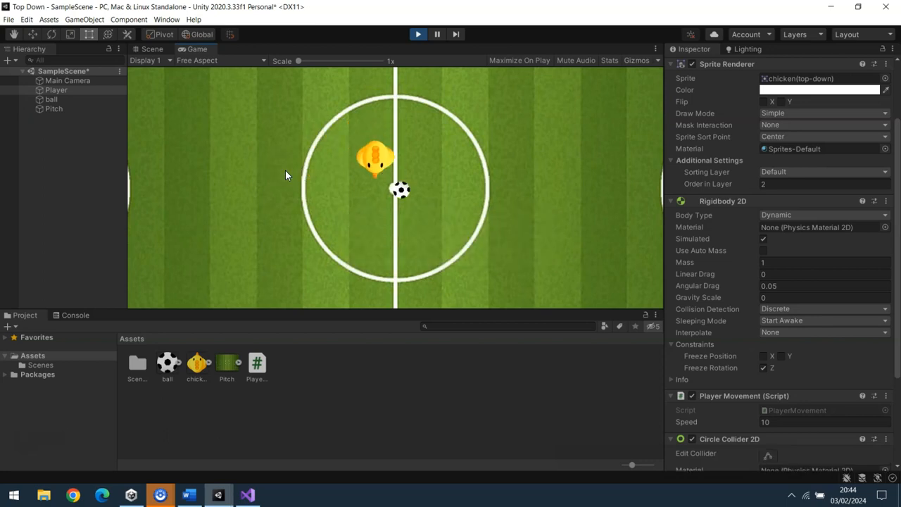
key("Right")
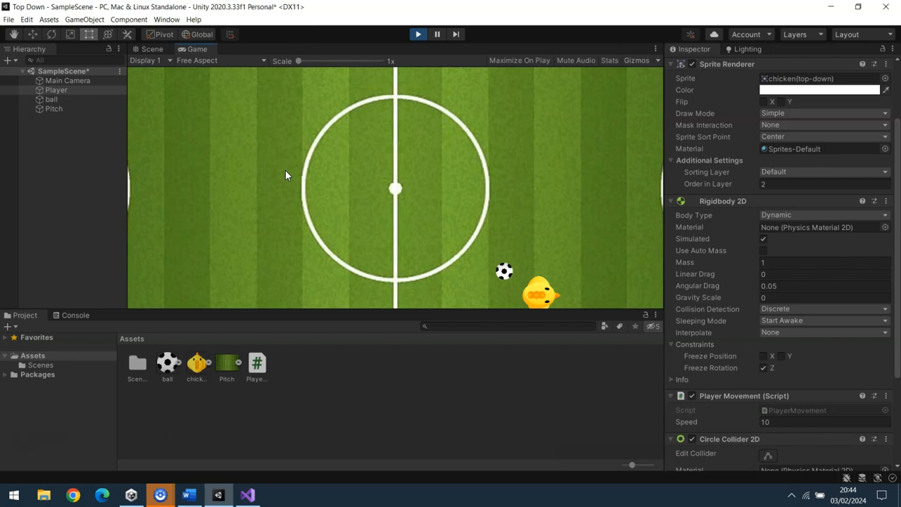
key("Up")
key("Right")
key("Down")
key("Left")
key("Up")
key("Right")
key("Up")
key("Left")
key("Down")
key("Left")
key("Down")
key("Left")
key("Up")
key("Left")
key("Down")
key("Left")
key("Down")
key("Left")
key("Up")
key("Left")
key("Up")
key("Up")
key("Right")
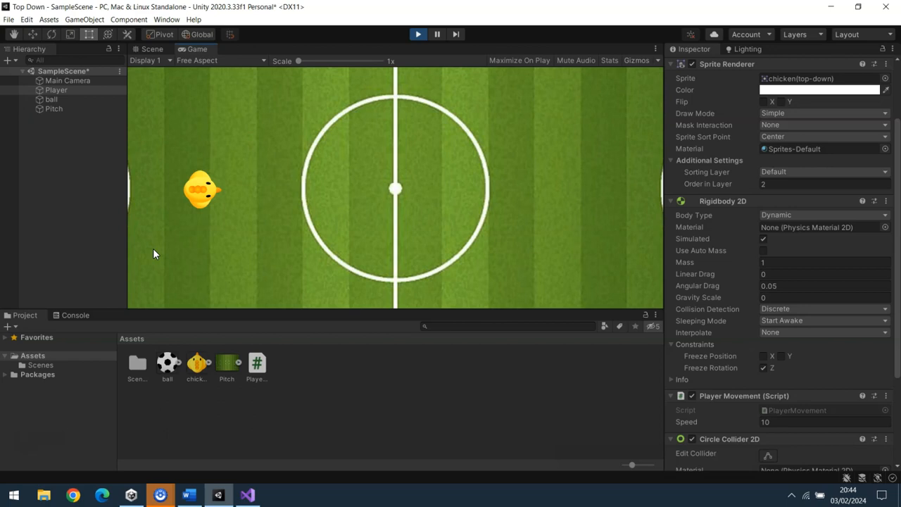
left_click(416, 32)
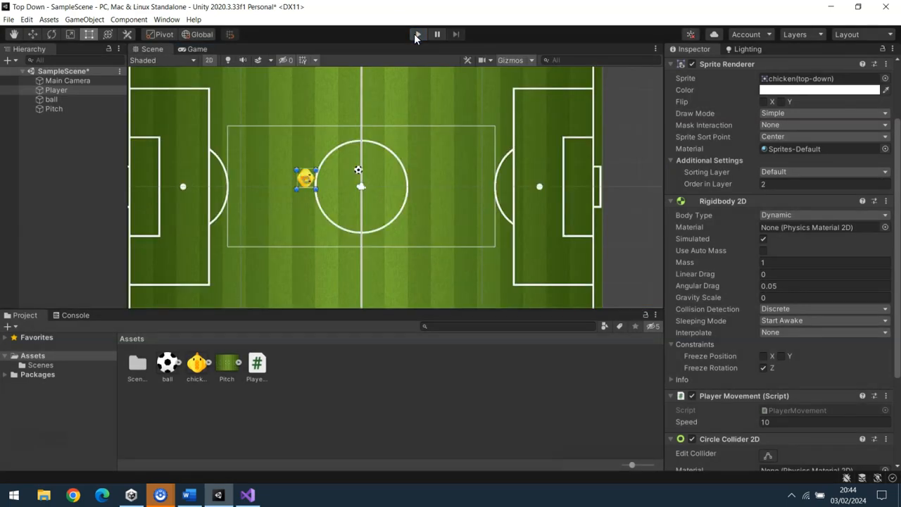